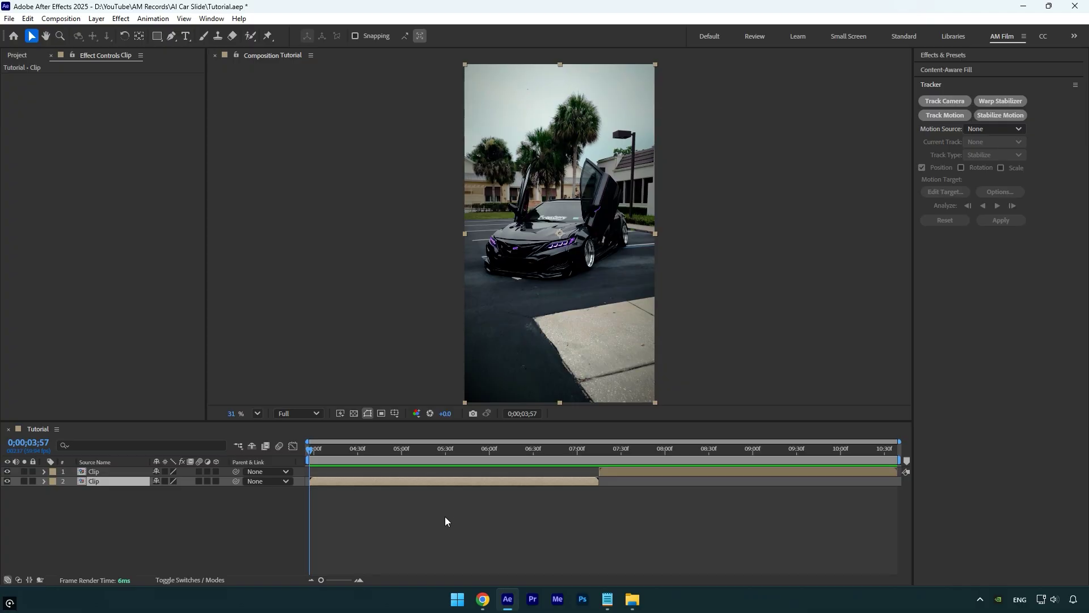
# Save the frame at 0;00;07;02 via Composition > Save Frame As and bring up the AI Car Slide folder
pyautogui.moveTo(368, 465); pyautogui.dragTo(579, 462)
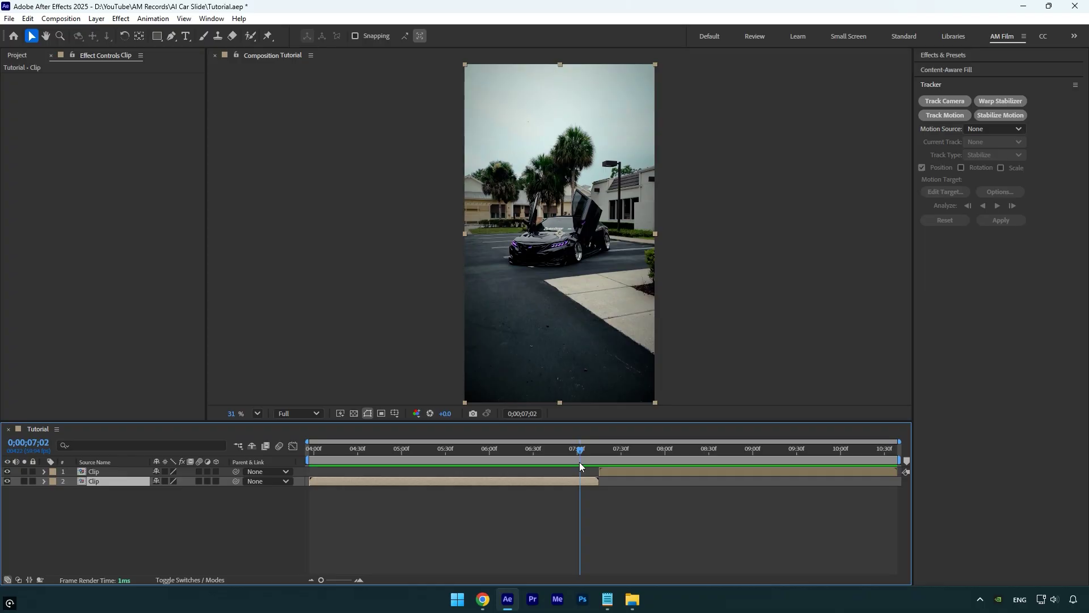
pyautogui.hotkey('ctrl', 'space')
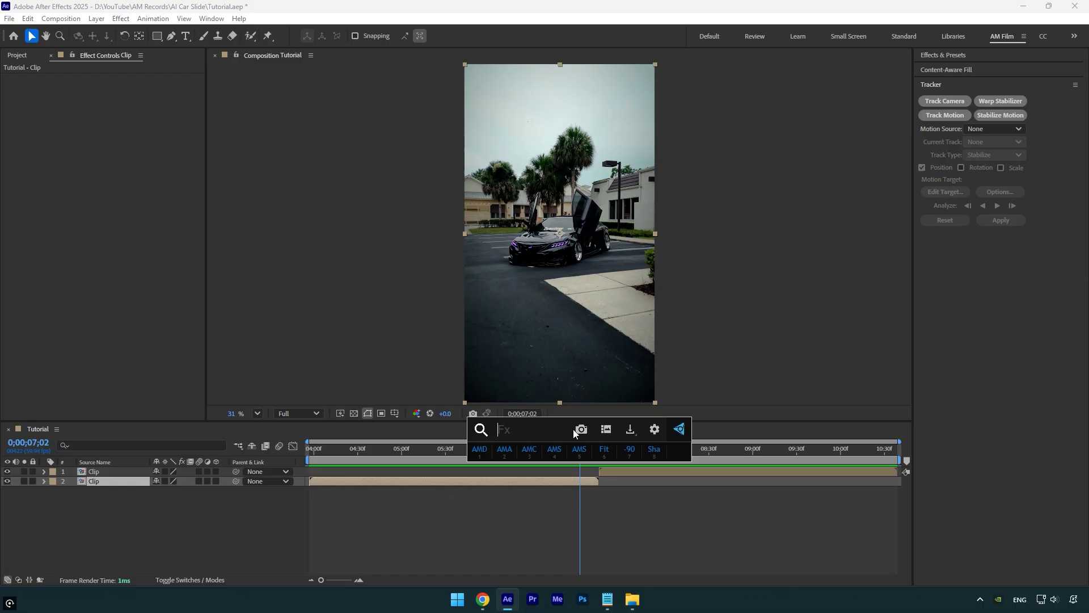
pyautogui.click(67, 19)
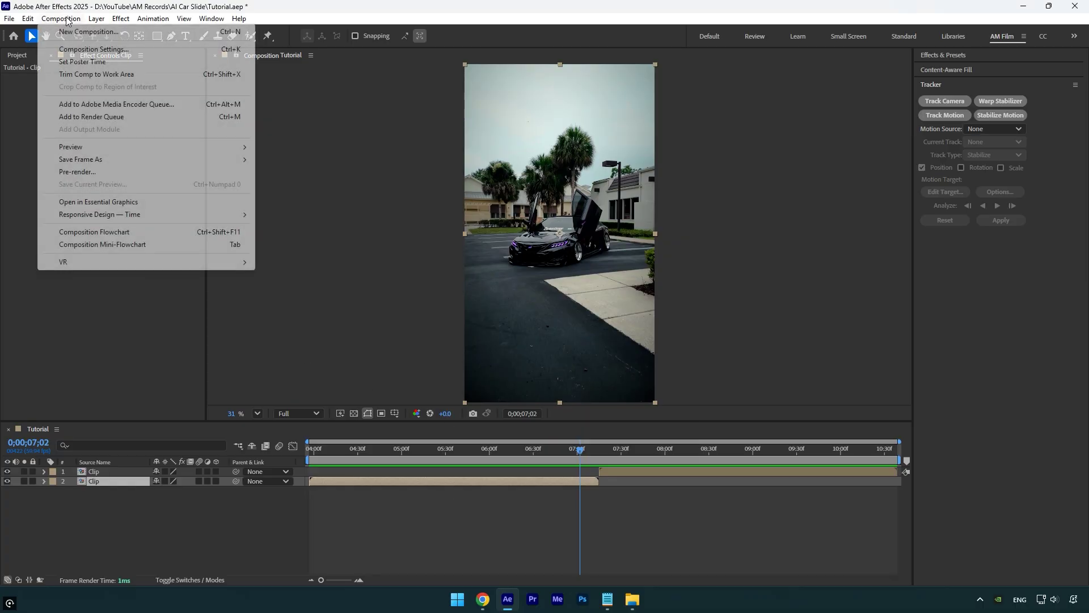
pyautogui.moveTo(180, 164)
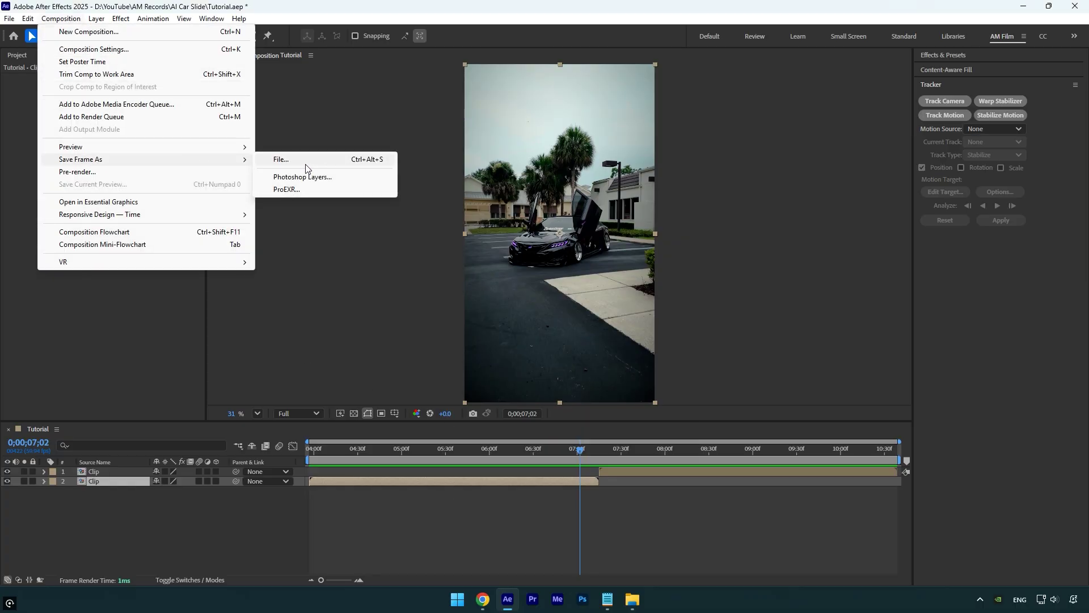
pyautogui.click(632, 599)
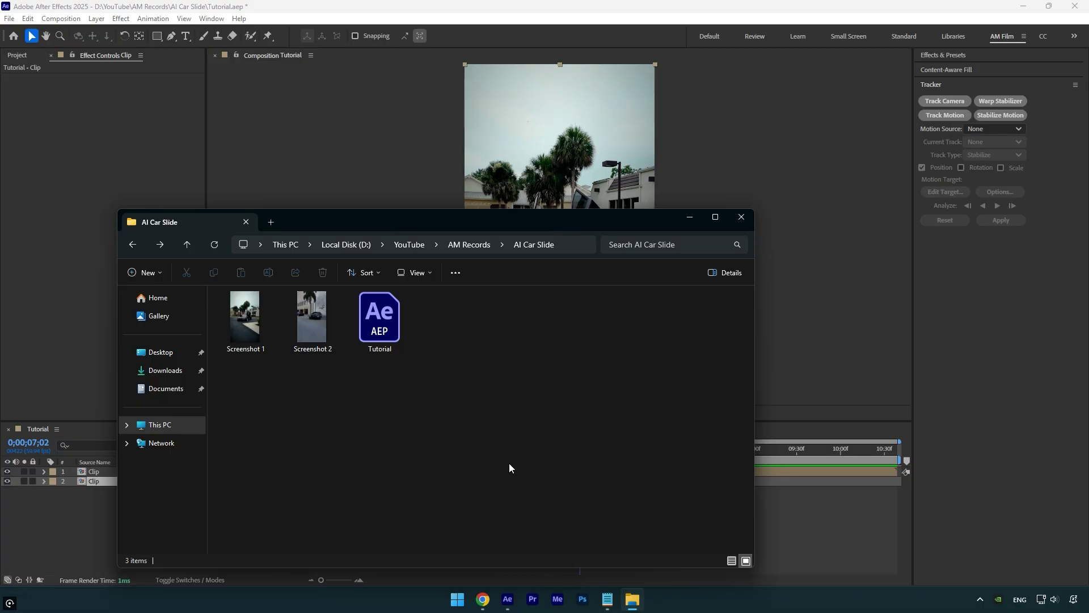
# Bring up Notepad and select the saved request for a Flow frame-to-video car slide prompt
pyautogui.click(607, 599)
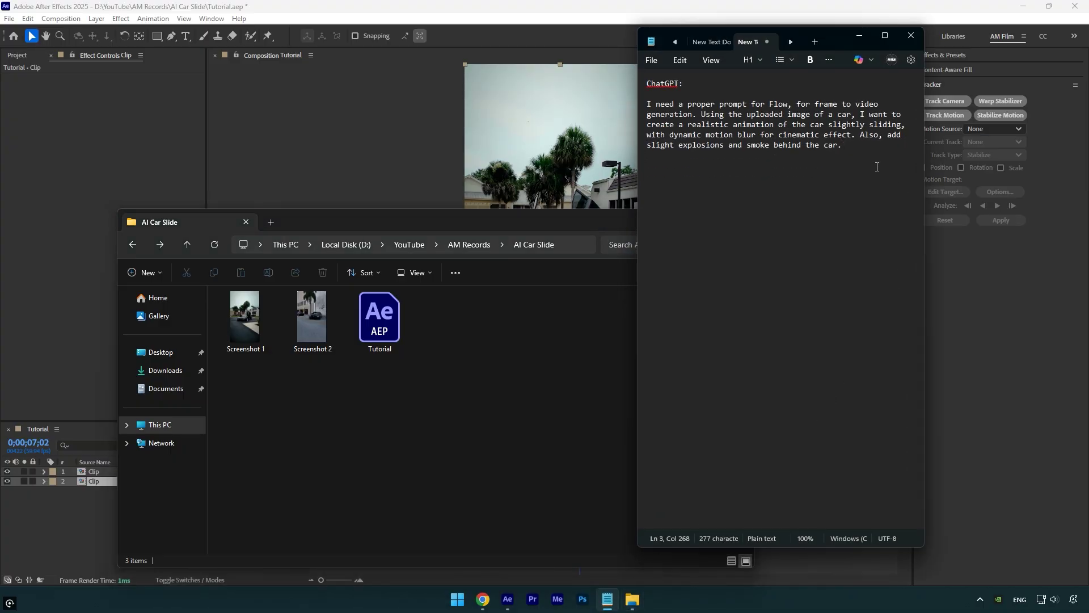
pyautogui.moveTo(851, 153); pyautogui.dragTo(630, 104)
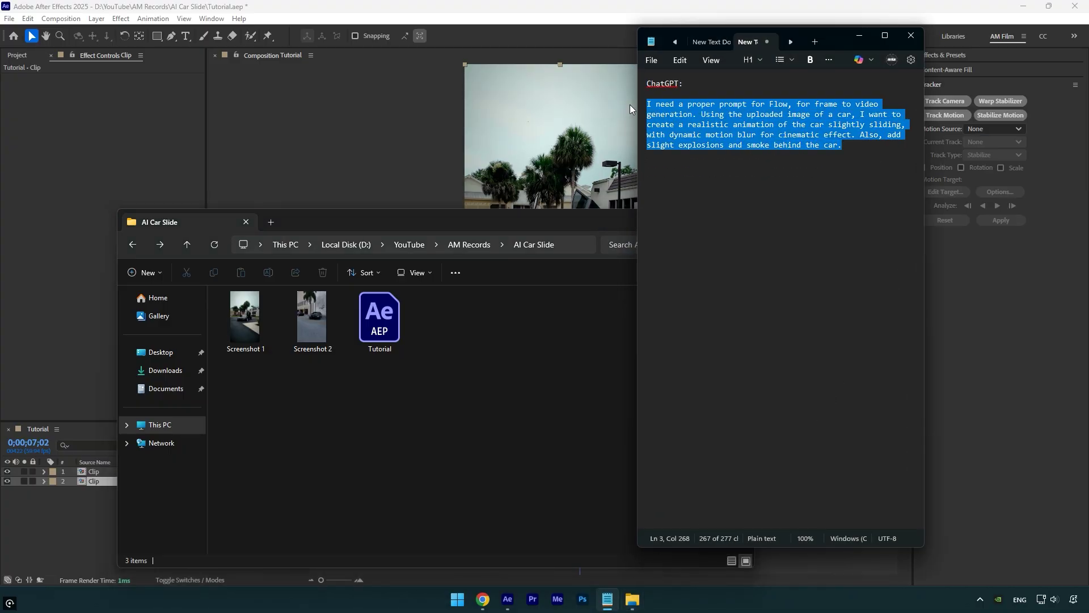
# Paste the prompt request into ChatGPT, send it, and copy the polished Flow prompt from the reply
pyautogui.click(483, 600)
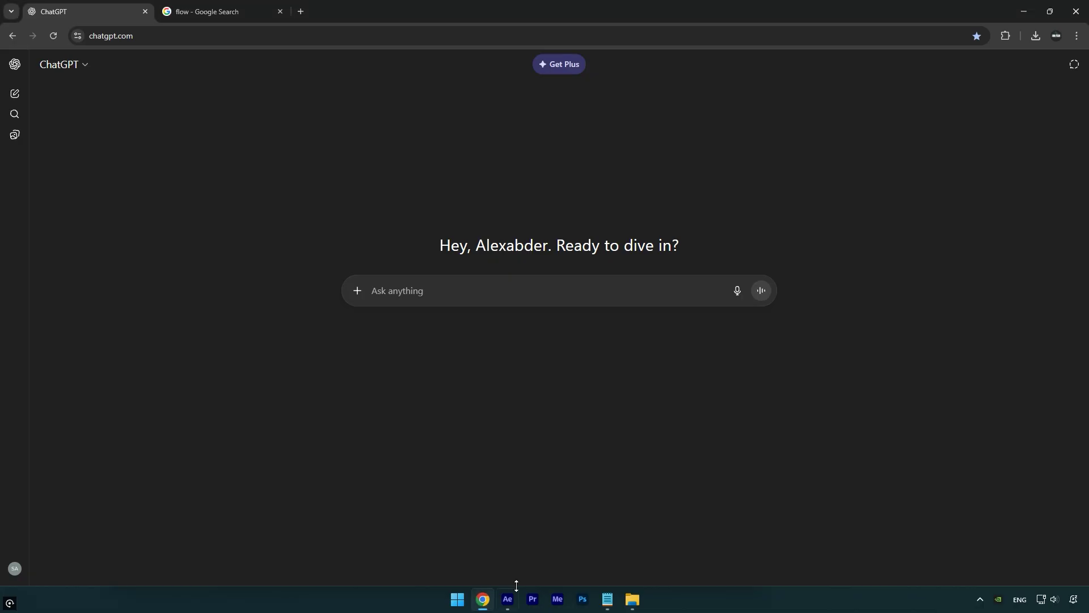
pyautogui.write('I need a proper prompt for Flow, for frame to video generation. Using the uploaded image of a car, I want to create a realistic animation of the car slightly sliding, with dynamic motion blur for cinematic effect. Also, add slight explosions and smoke behind the car.')
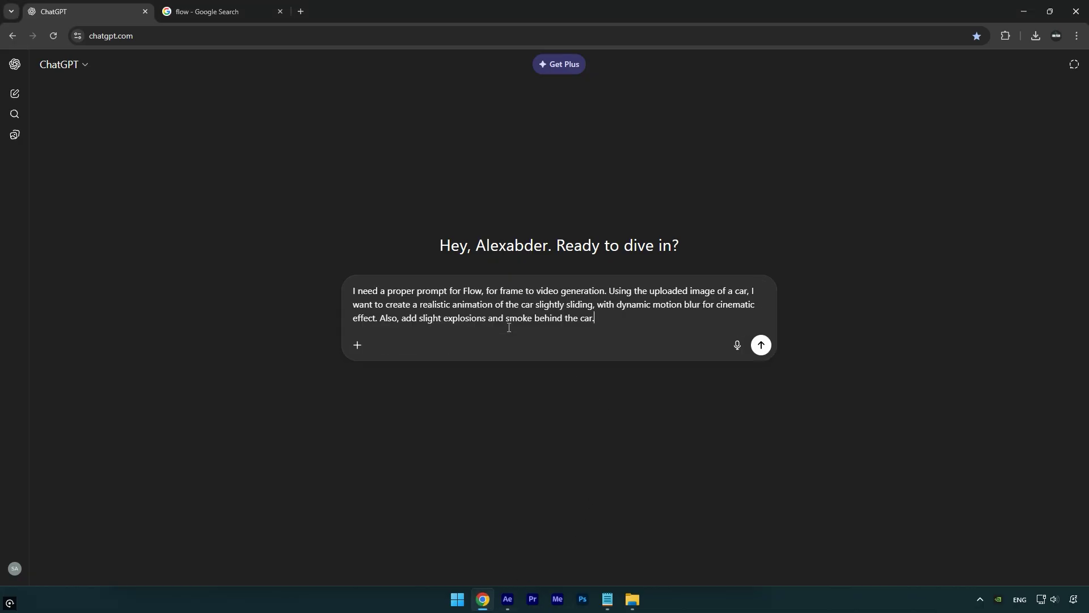
pyautogui.press('Return')
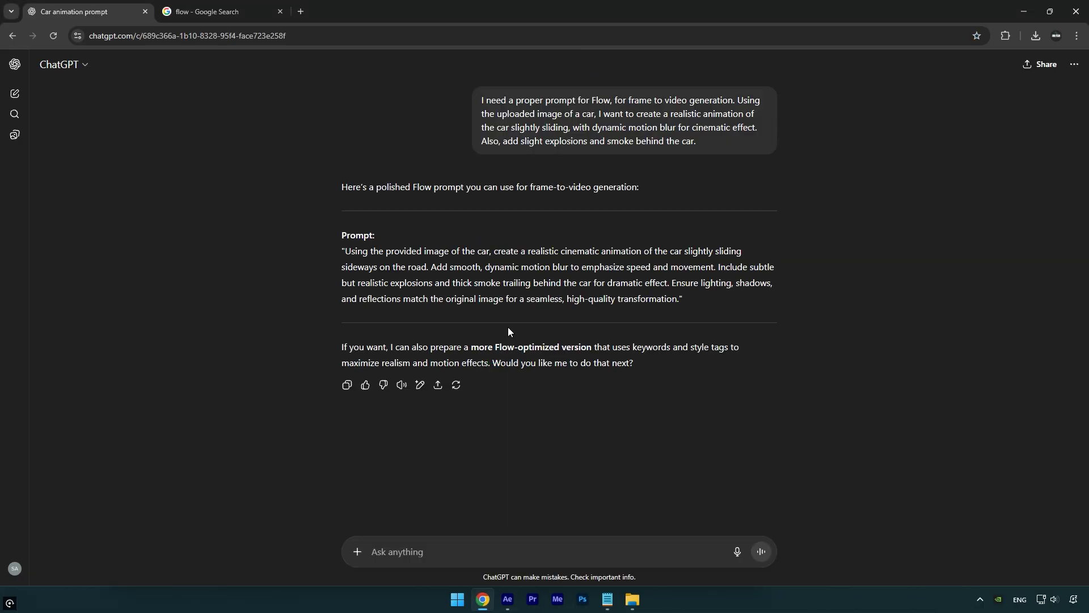
pyautogui.moveTo(346, 251); pyautogui.dragTo(674, 298)
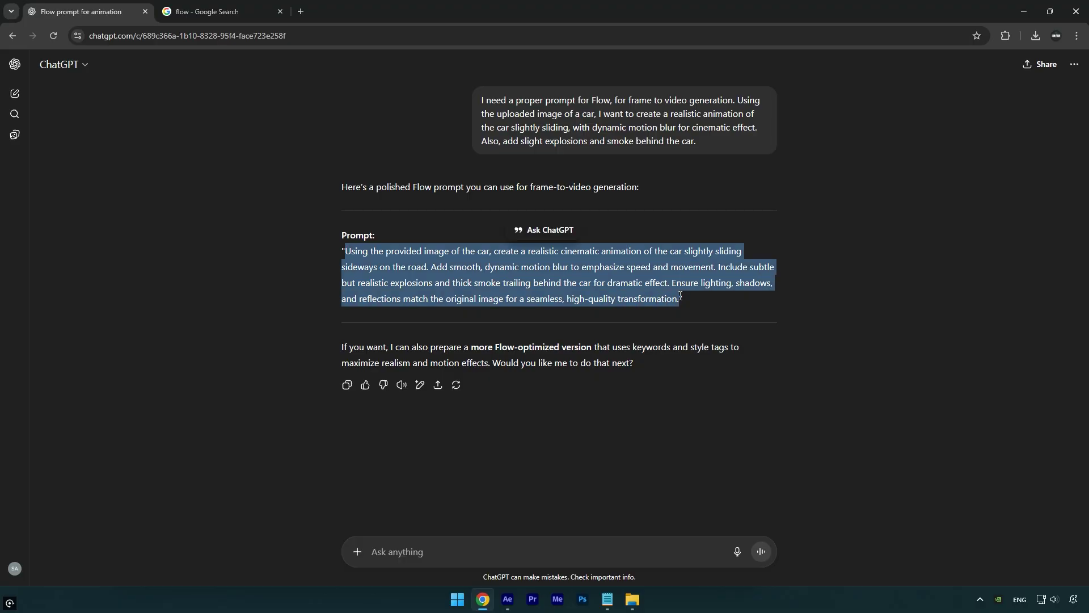
pyautogui.rightClick(521, 262)
pyautogui.click(533, 271)
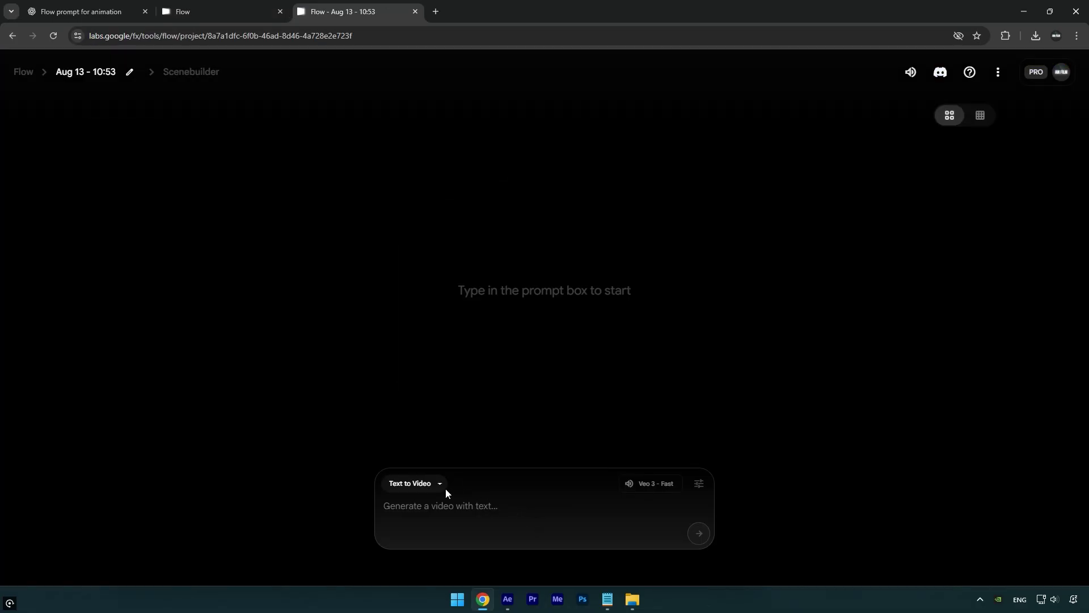
# Switch Flow to Frames to Video mode and upload Screenshot 1 as the starting frame
pyautogui.click(434, 486)
pyautogui.click(412, 430)
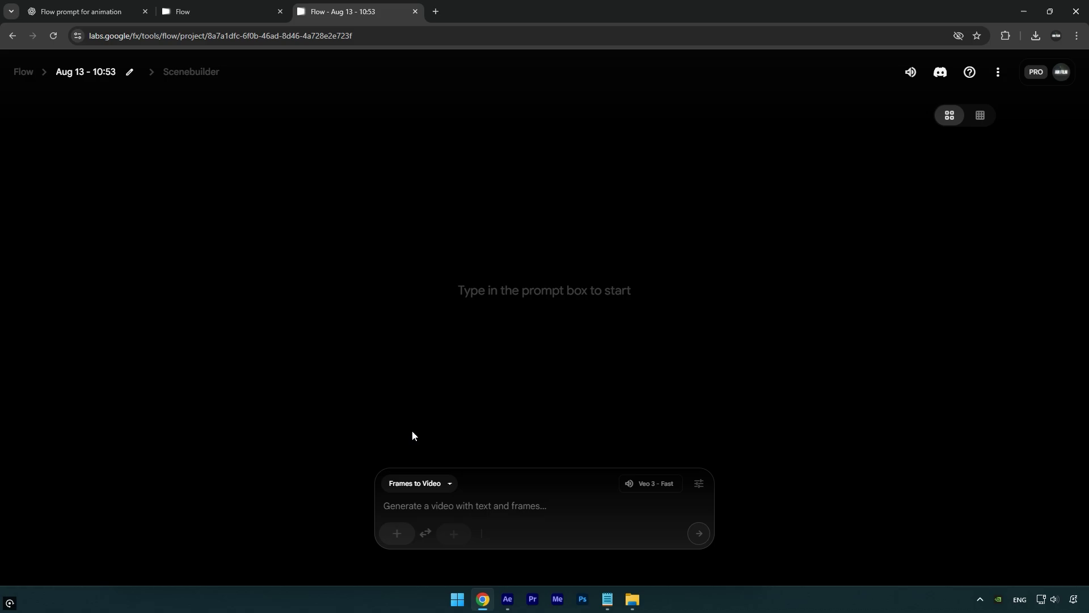
pyautogui.click(396, 533)
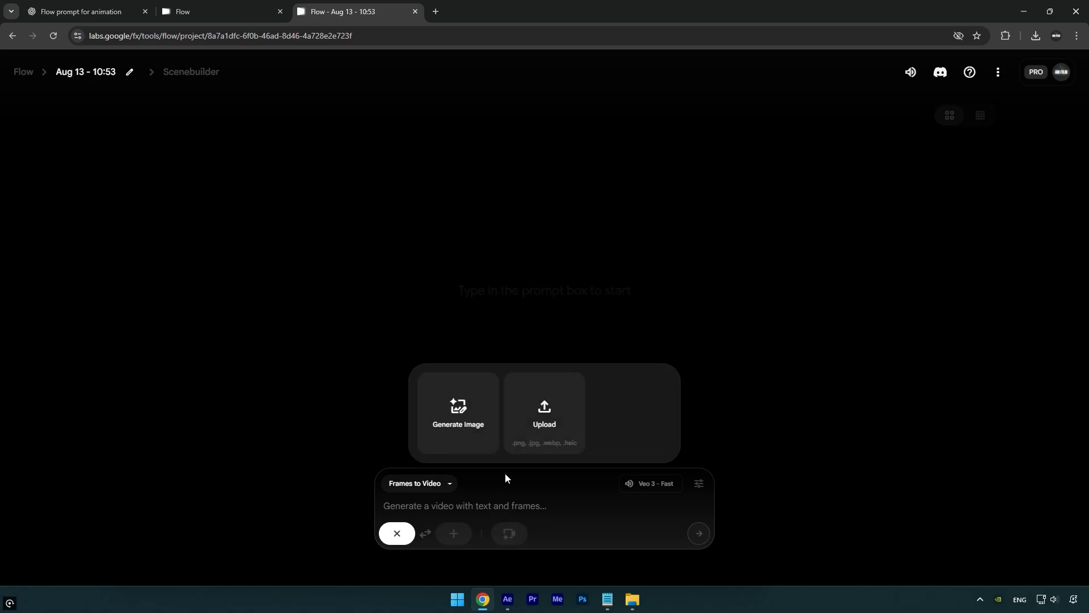
pyautogui.click(537, 423)
pyautogui.doubleClick(149, 129)
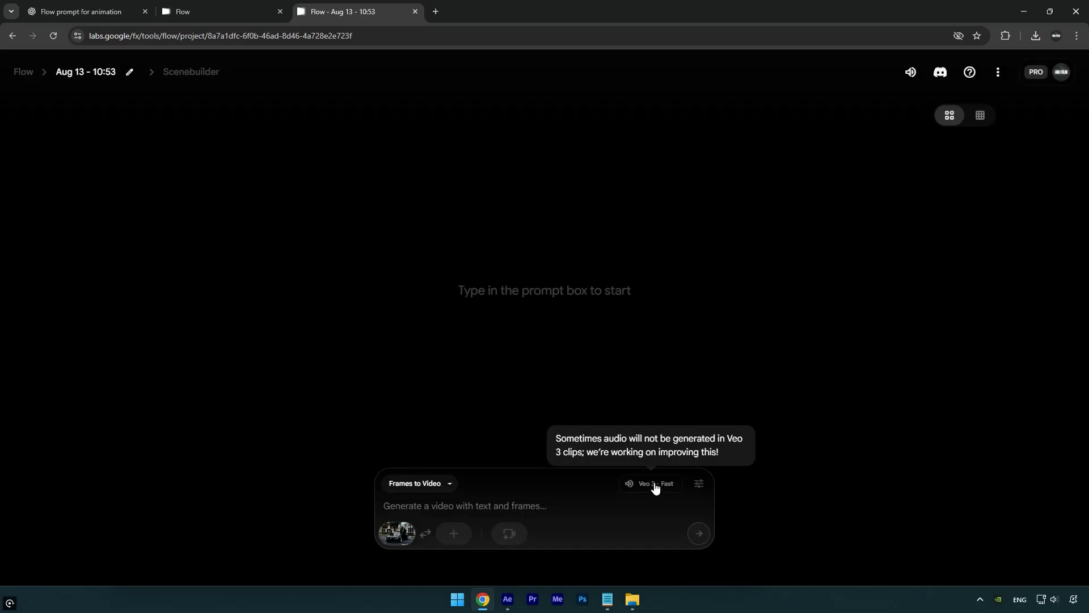
# Keep one output per prompt and change the model from Veo 3 - Quality to Veo 3 - Fast
pyautogui.click(700, 487)
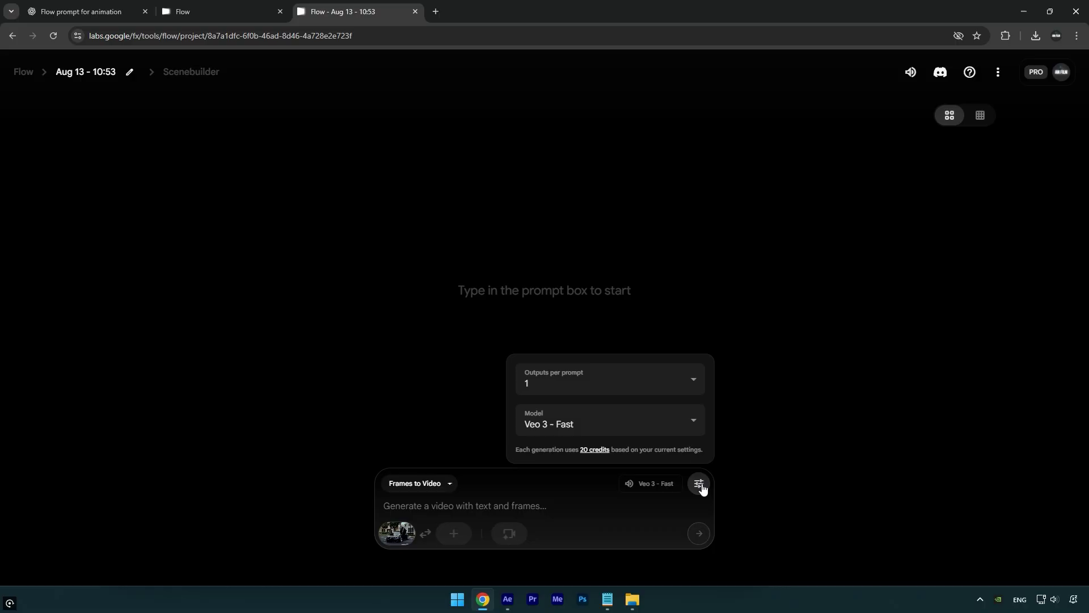
pyautogui.click(634, 387)
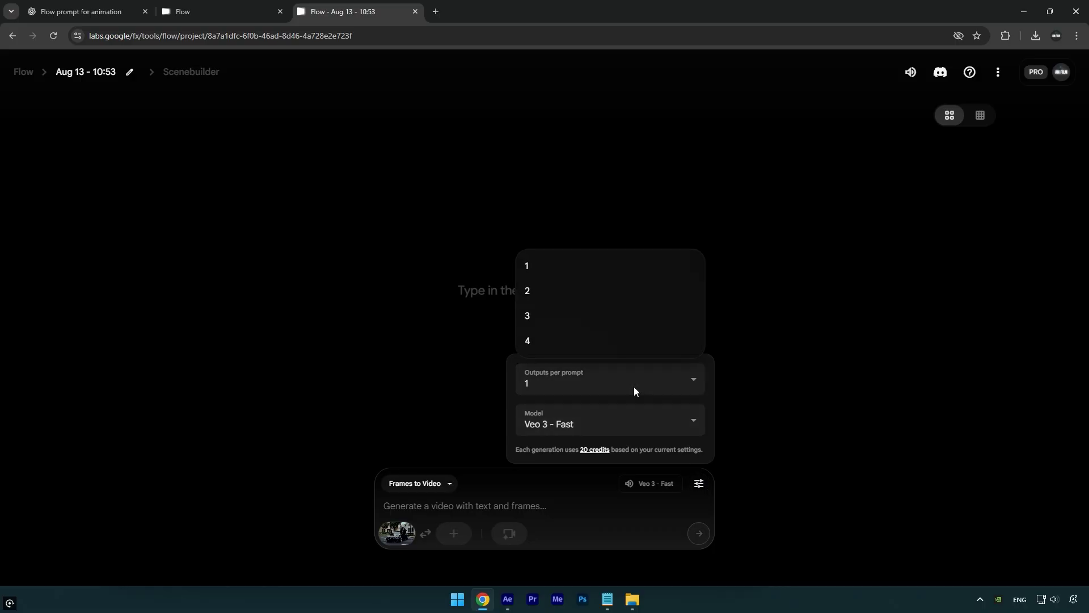
pyautogui.click(537, 267)
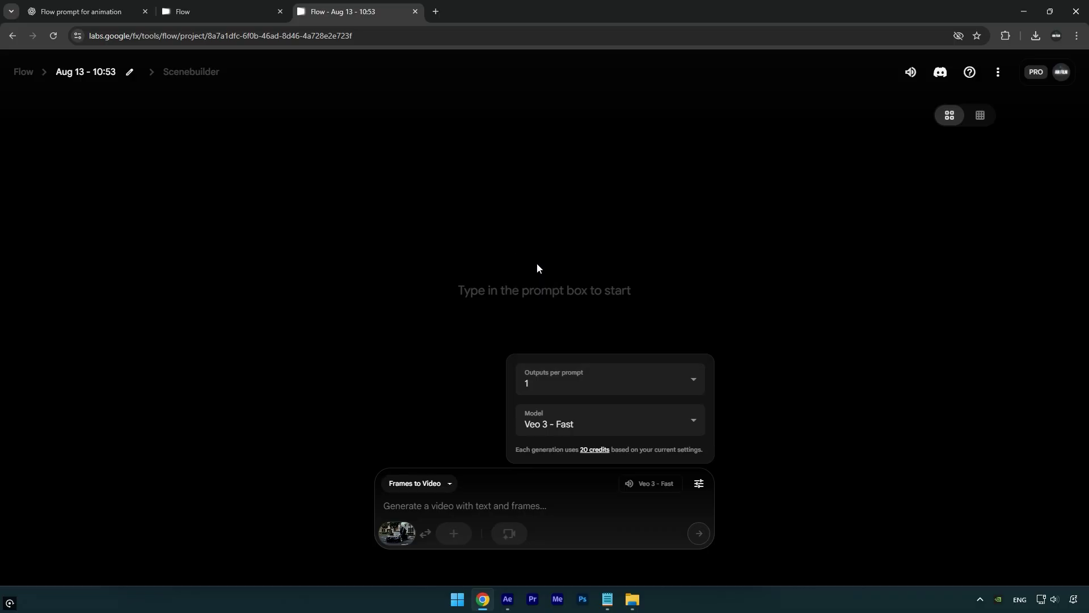
pyautogui.click(617, 420)
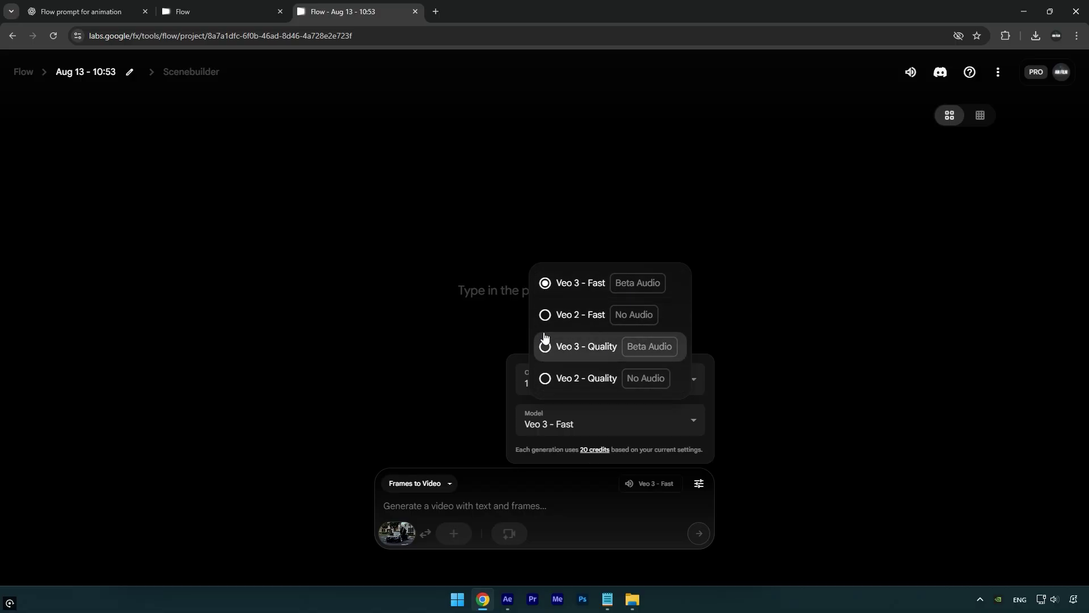
pyautogui.click(581, 349)
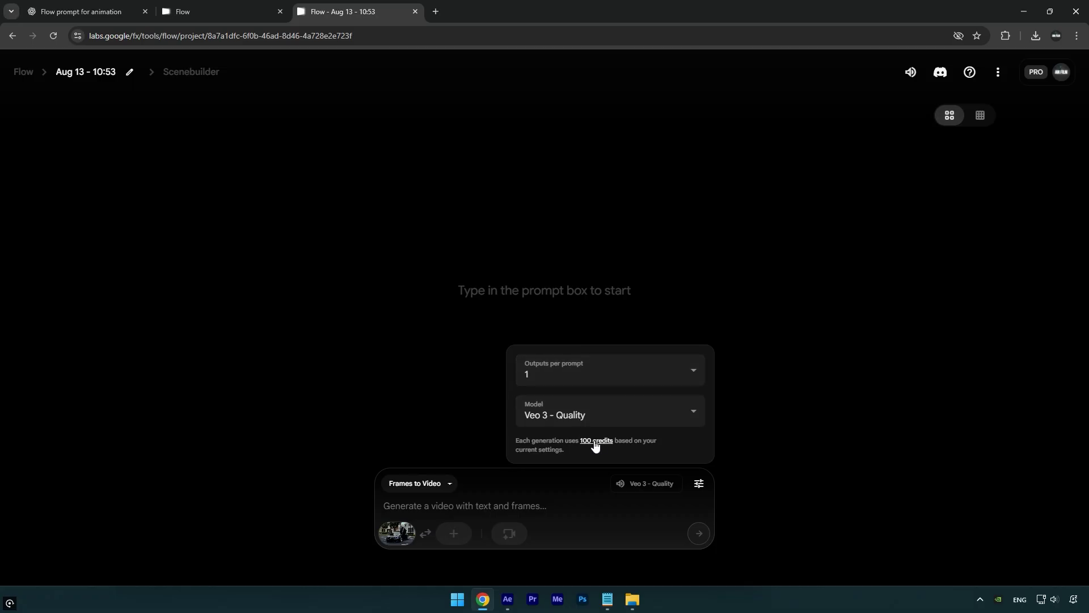
pyautogui.click(661, 416)
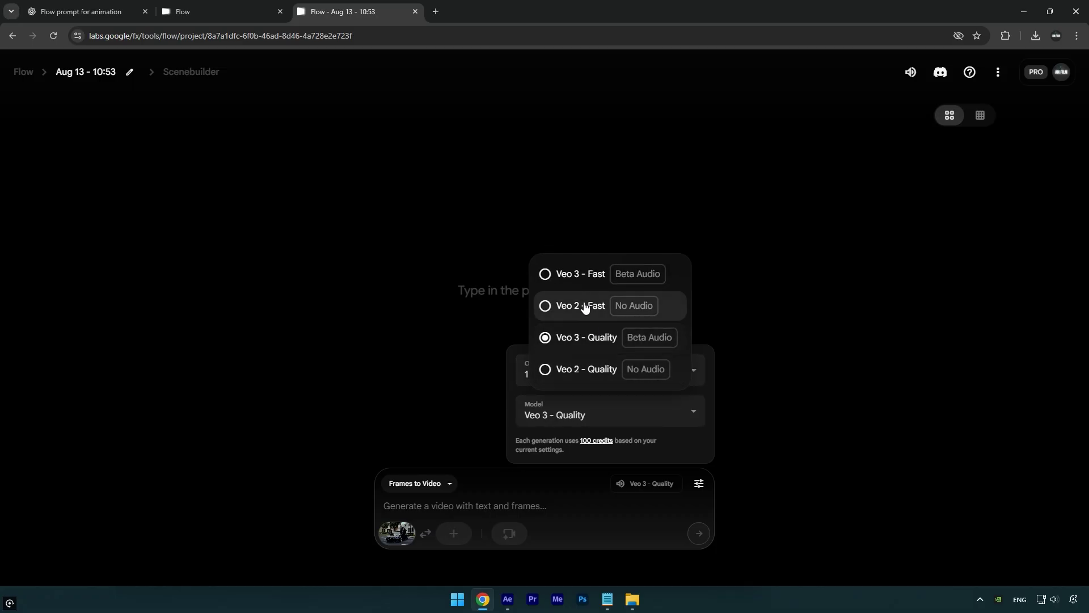
pyautogui.click(578, 281)
pyautogui.click(509, 501)
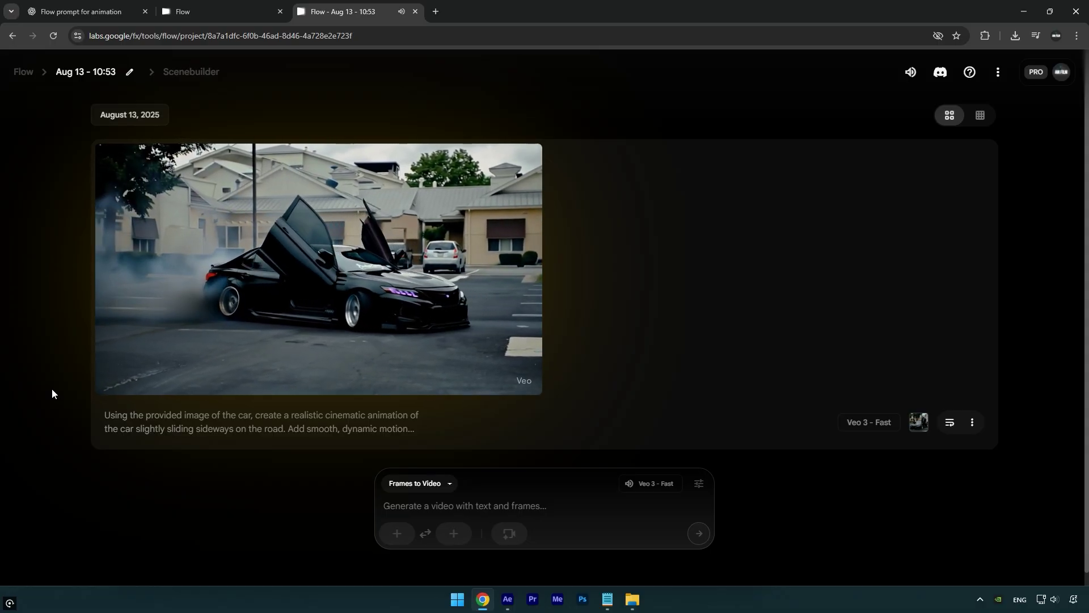
# Open the download options for the first generated sliding-car video
pyautogui.moveTo(476, 172)
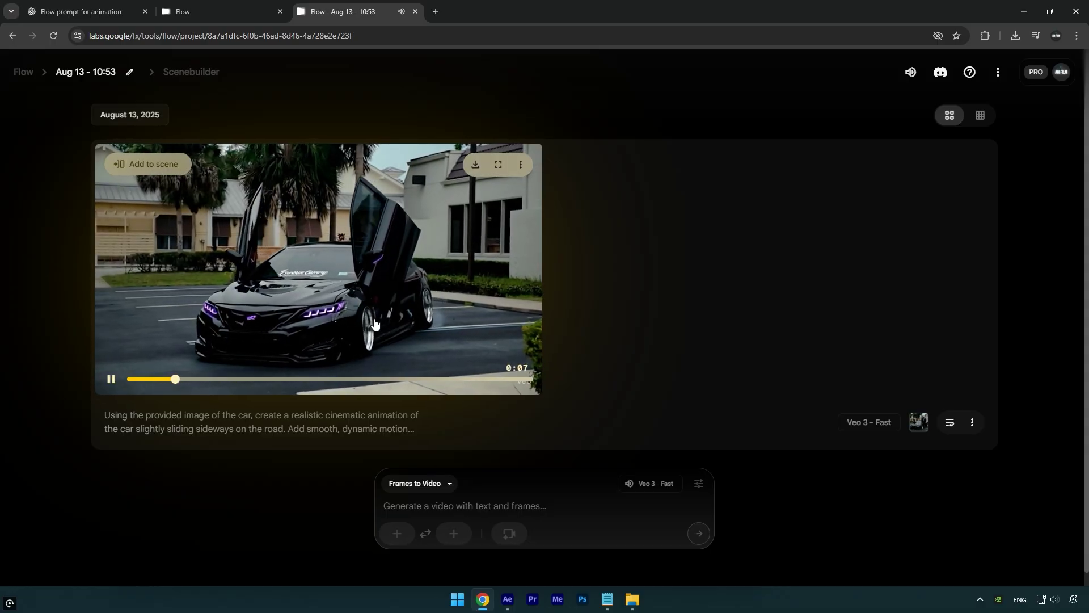
pyautogui.click(476, 173)
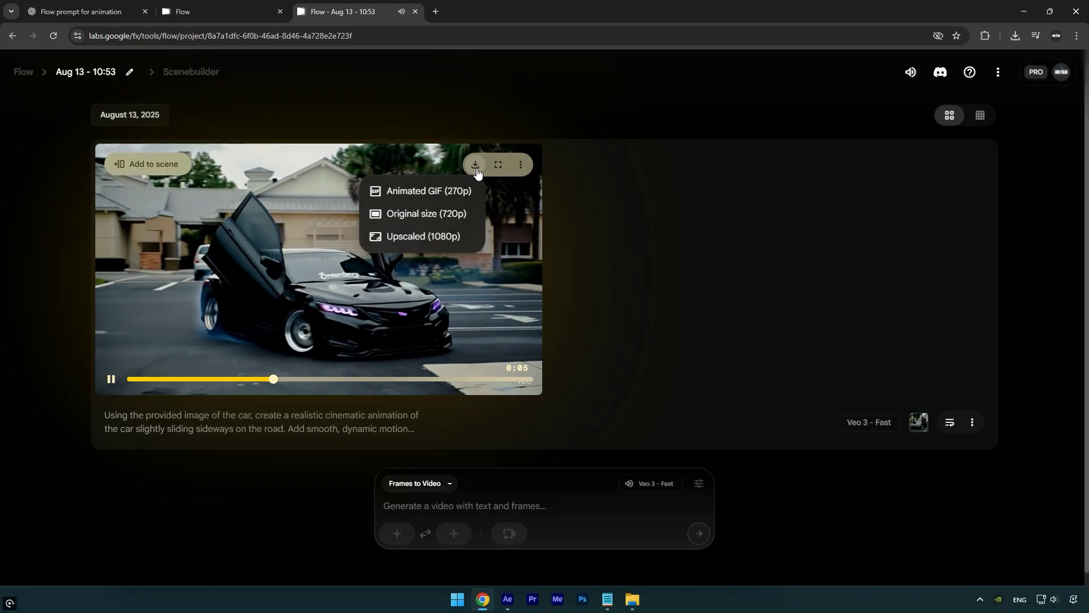
# Download the first clip at original 720p, then upload Screenshot 2 cropped to the car as the starting frame
pyautogui.click(416, 212)
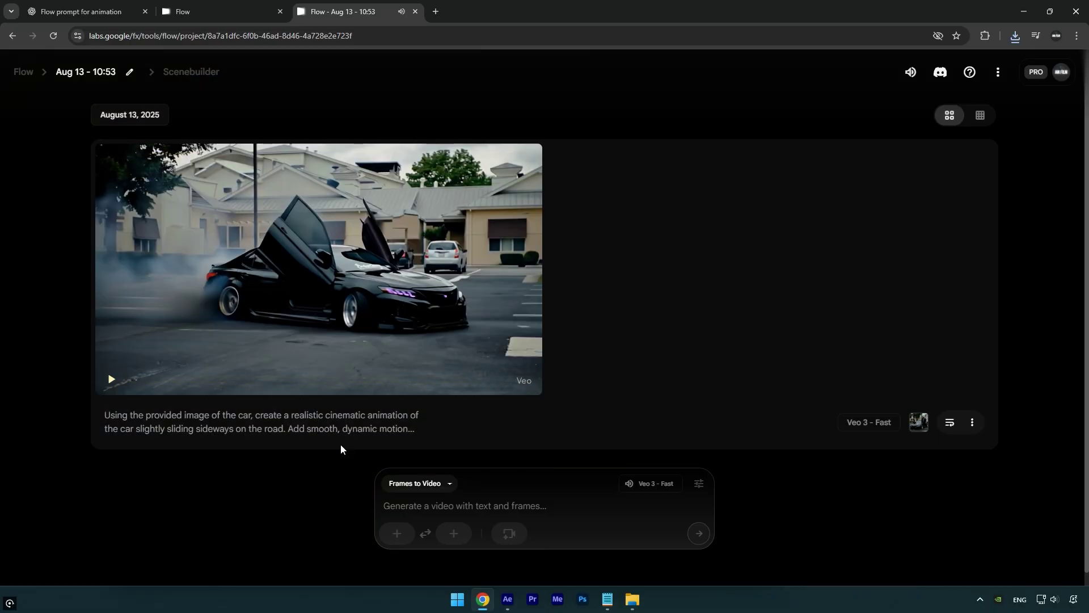
pyautogui.click(395, 533)
pyautogui.click(542, 413)
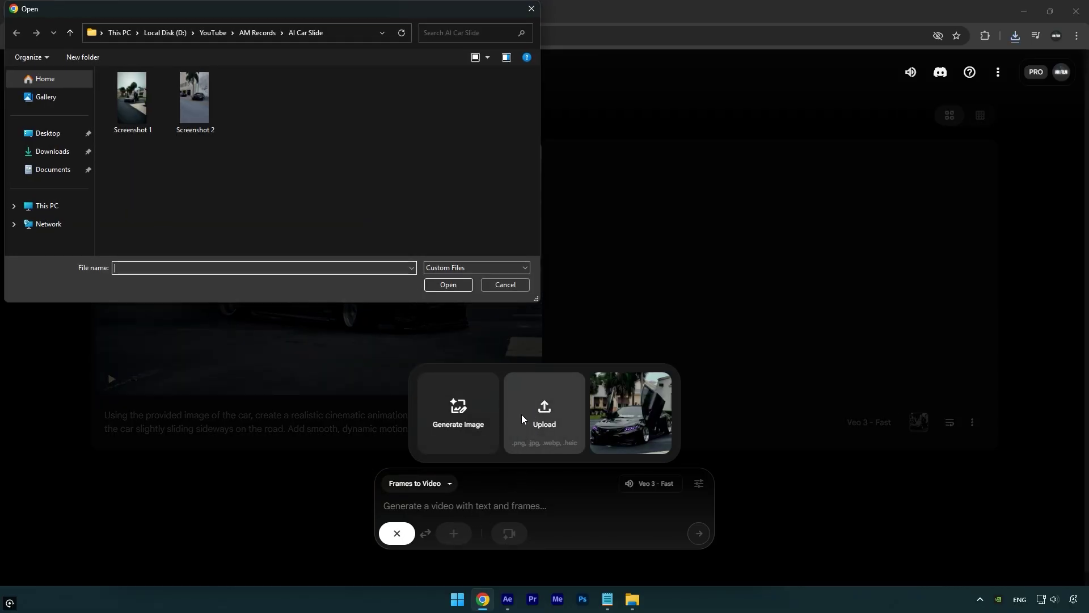
pyautogui.doubleClick(186, 115)
pyautogui.moveTo(291, 452); pyautogui.dragTo(462, 438)
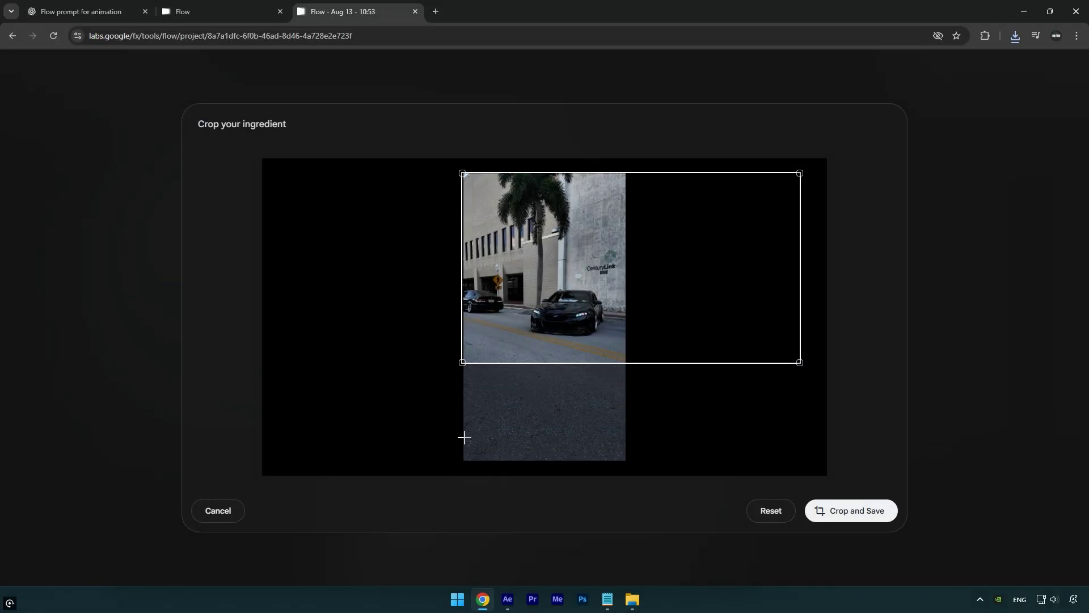
pyautogui.moveTo(808, 379); pyautogui.dragTo(566, 340)
pyautogui.click(853, 509)
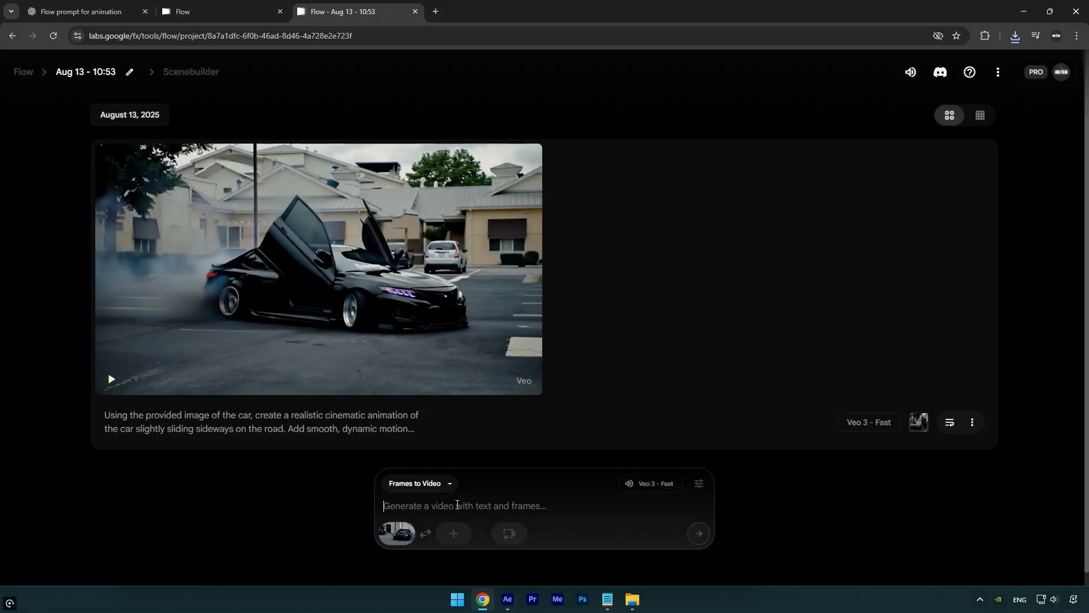
# Paste the animation prompt and delete its sentence about explosions and smoke
pyautogui.write('Using the provided image of the car, create a realistic cinematic animation of the car slightly sliding sideways on the road. Add smooth, dynamic motion blur to emphasize speed and movement. Include subtle but realistic explosions and thick smoke trailing behind the car for dramatic effect. Ensure lighting, shadows, and reflections match the original image for a seamless, high-quality transformation.')
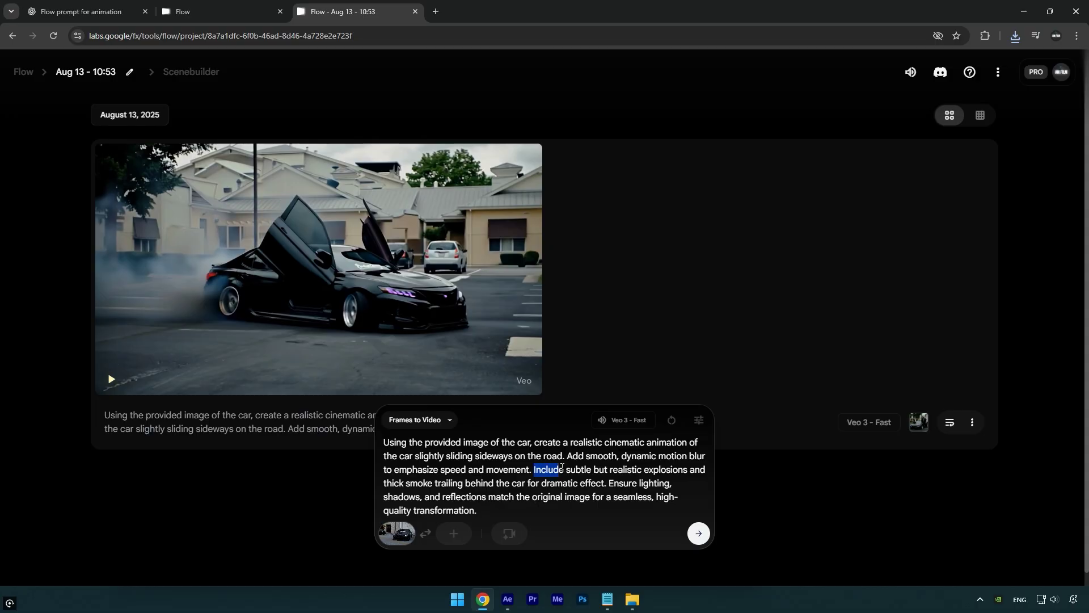
pyautogui.moveTo(562, 467); pyautogui.dragTo(601, 483)
pyautogui.press('BackSpace')
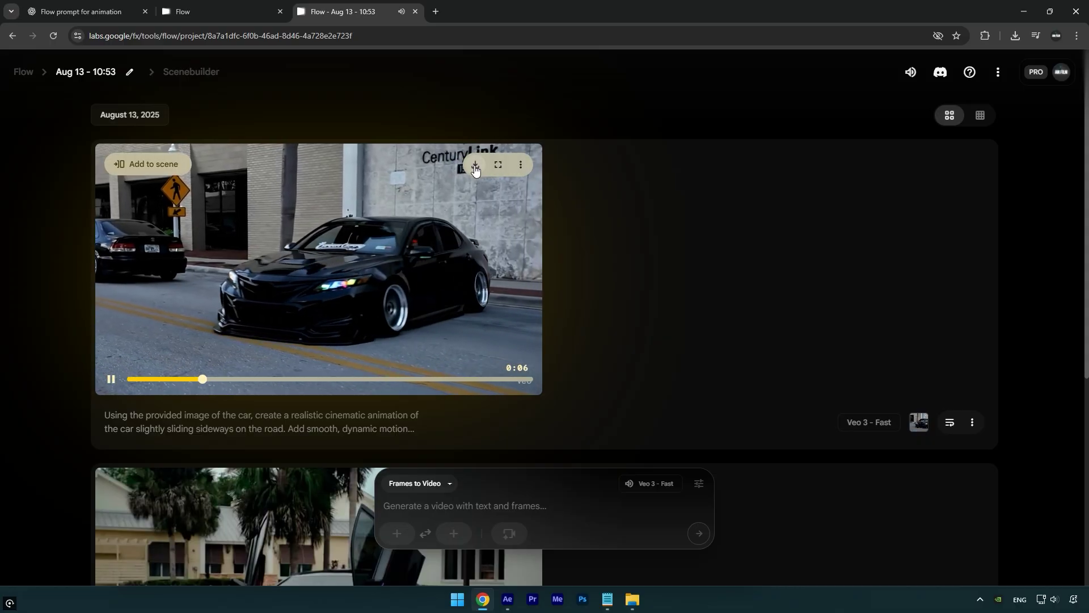
# Download the second clip, then create a new 1280×720 composition, Comp 1
pyautogui.click(475, 166)
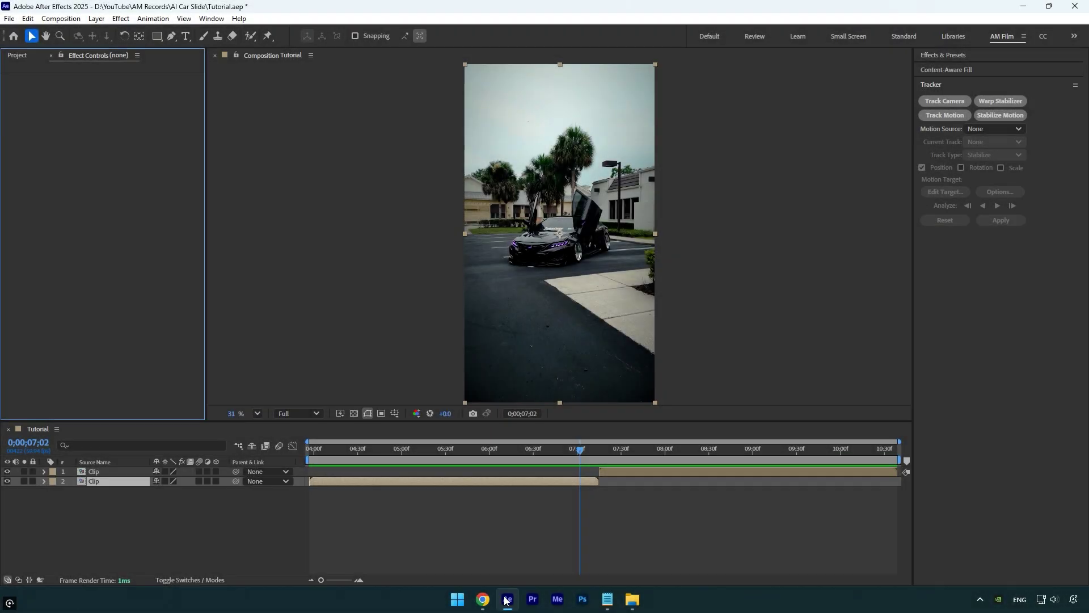
pyautogui.click(60, 18)
pyautogui.click(71, 30)
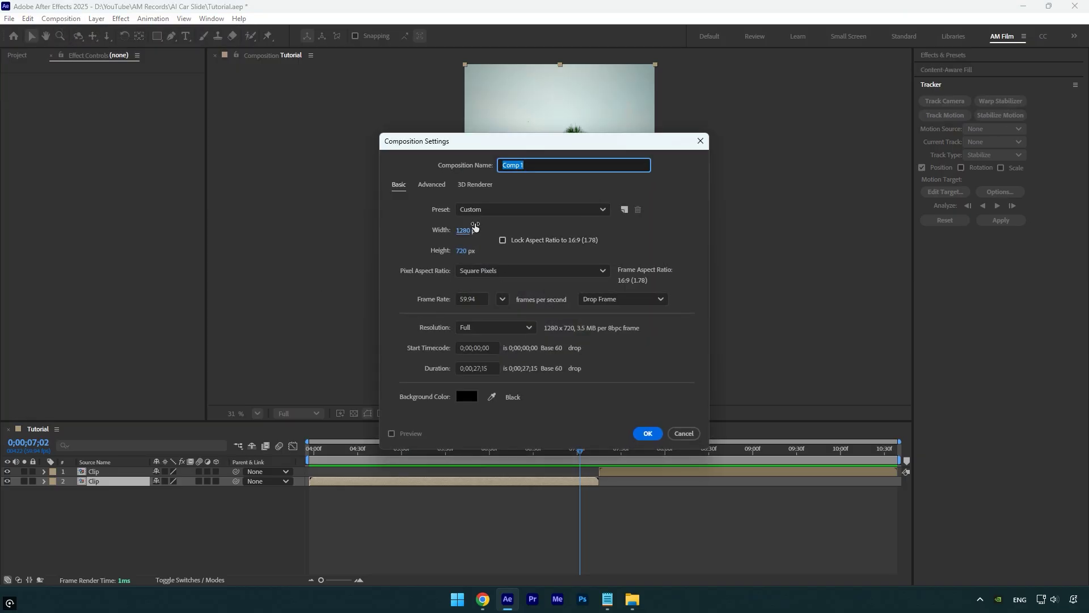
pyautogui.click(647, 433)
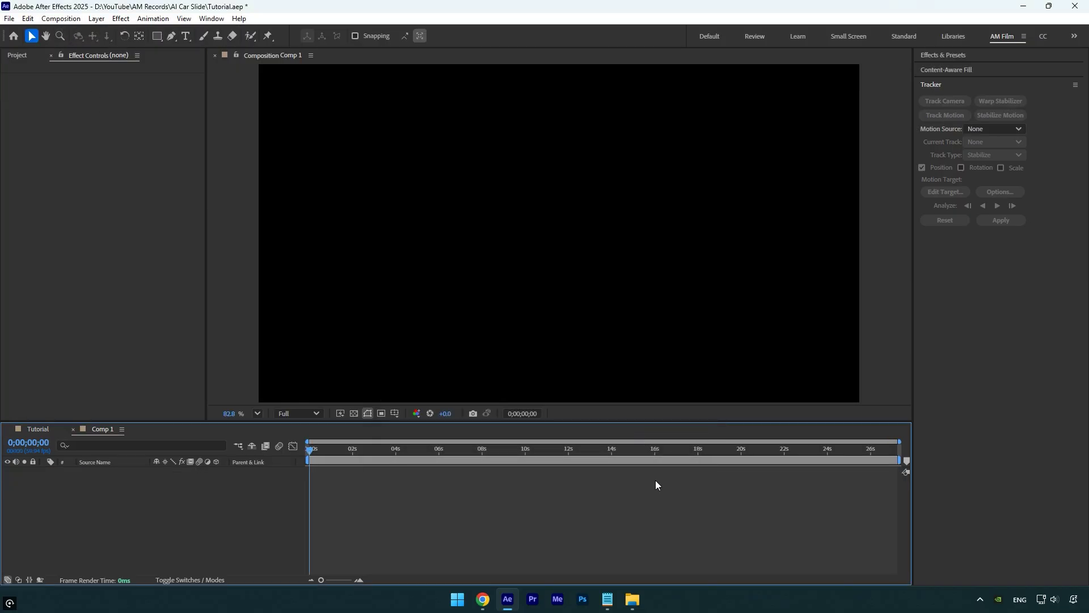
# Drag both downloaded clips from the Downloads folder into the Comp 1 timeline
pyautogui.click(633, 599)
pyautogui.click(167, 370)
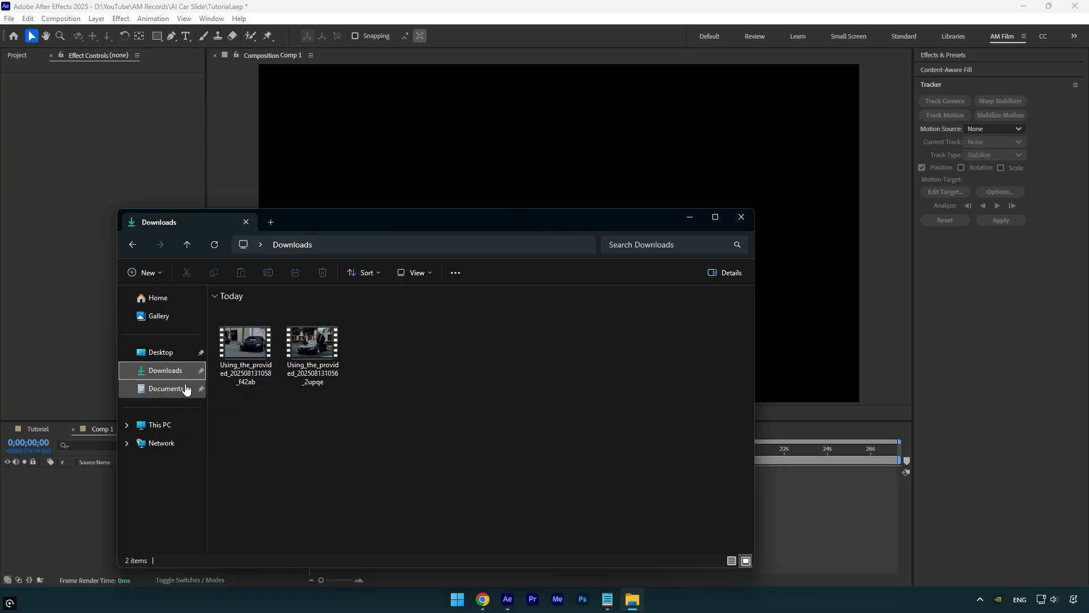
pyautogui.hotkey('ctrl', 'a')
pyautogui.moveTo(245, 345); pyautogui.dragTo(65, 505)
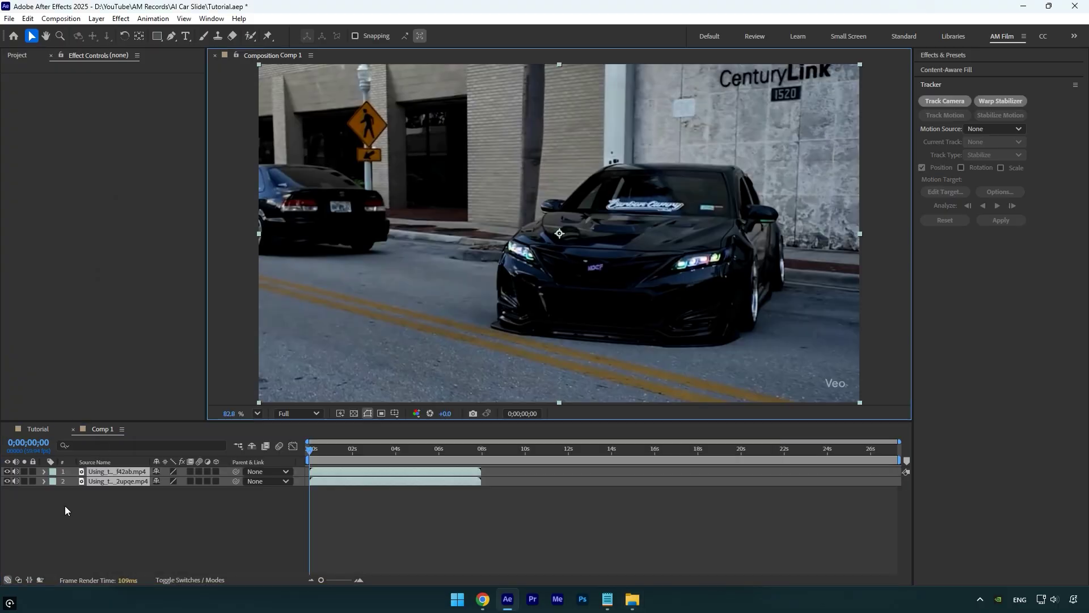
pyautogui.scroll(-3, 560, 260)
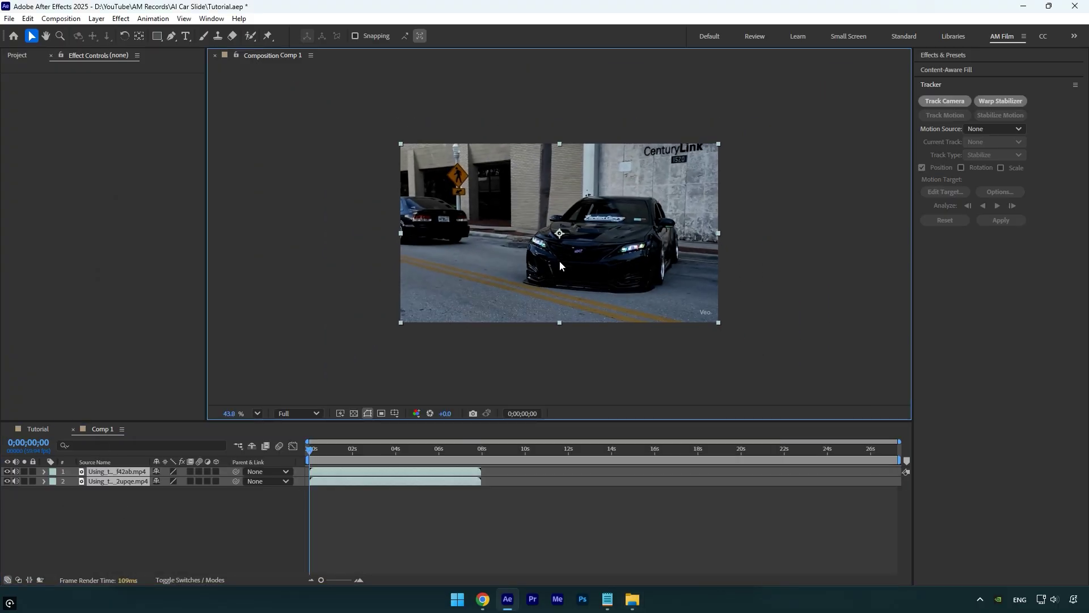
# Enable Time Remapping on the first clip layer and park the playhead near 0;00;02;14
pyautogui.click(545, 515)
pyautogui.rightClick(352, 485)
pyautogui.click(332, 471)
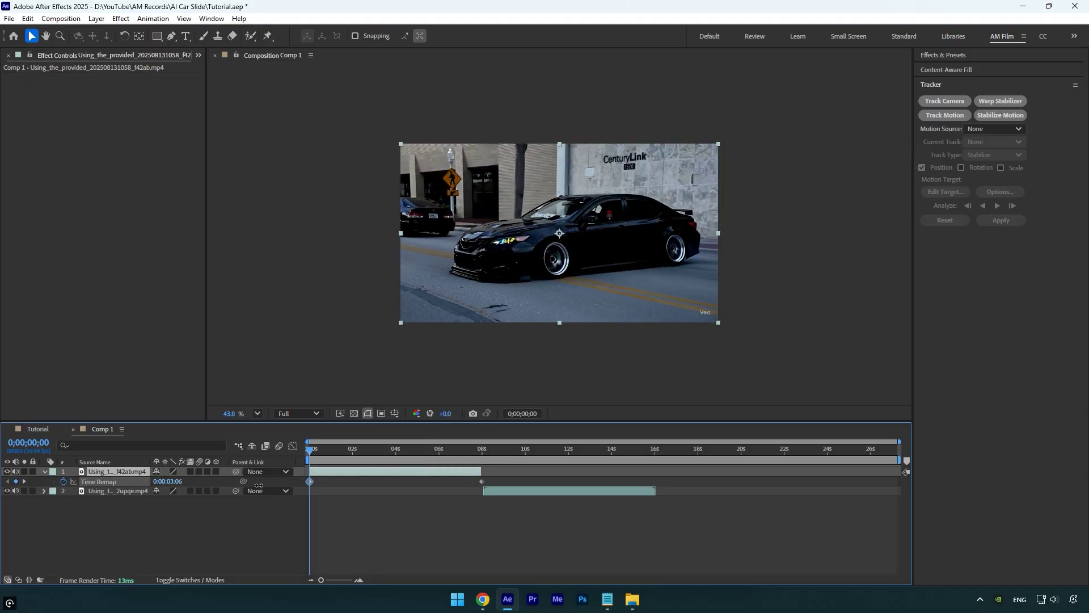
pyautogui.moveTo(195, 483); pyautogui.dragTo(195, 481)
# Show the Time Remap curve as an editable speed graph and preview the ramp, stopping at 2;08
pyautogui.click(293, 446)
pyautogui.rightClick(375, 522)
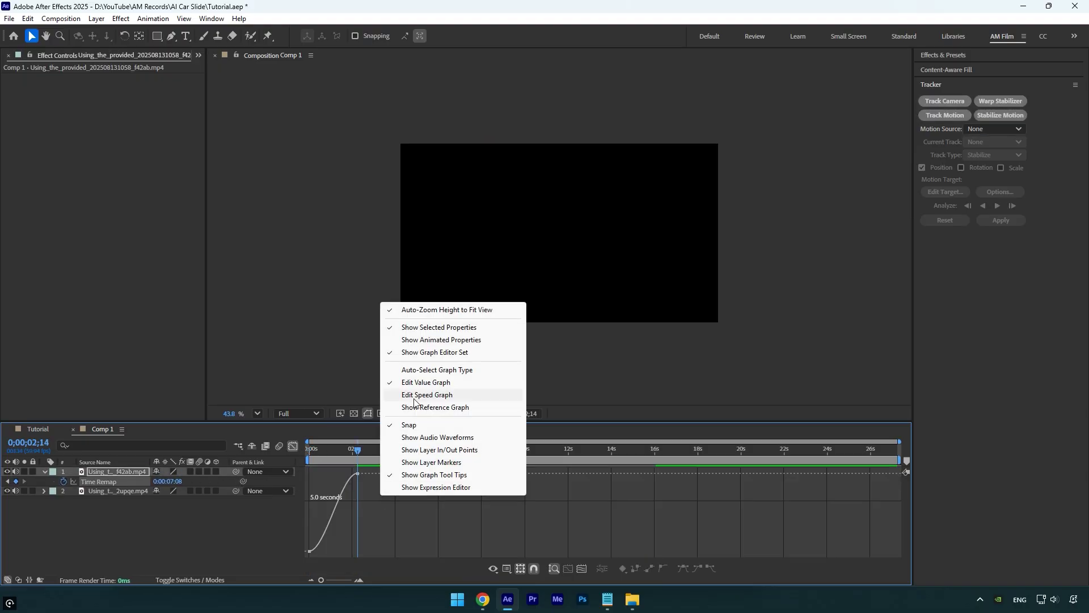
pyautogui.click(397, 394)
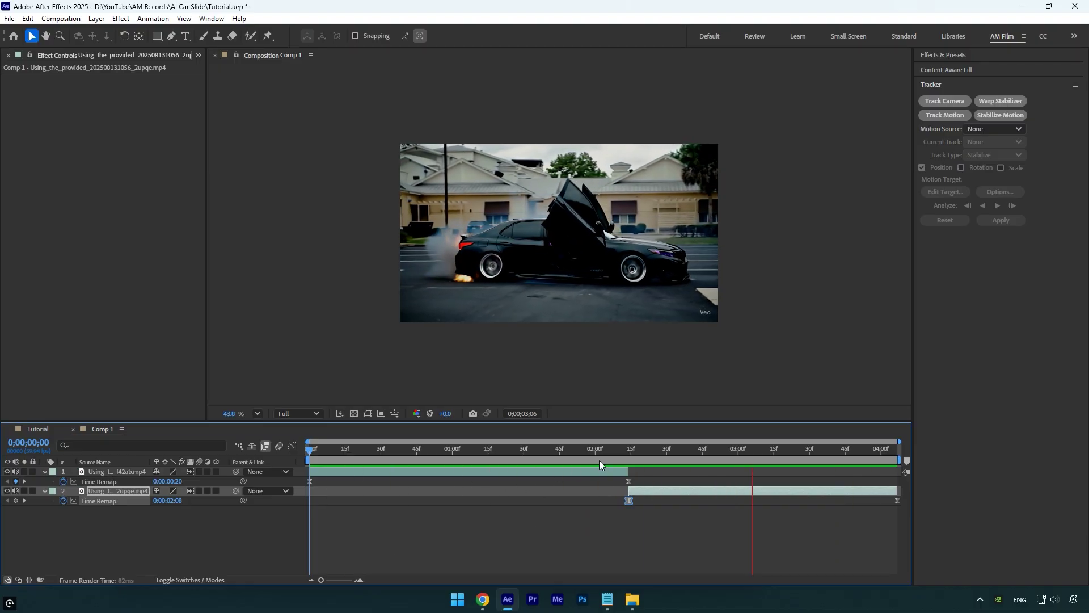
pyautogui.click(613, 450)
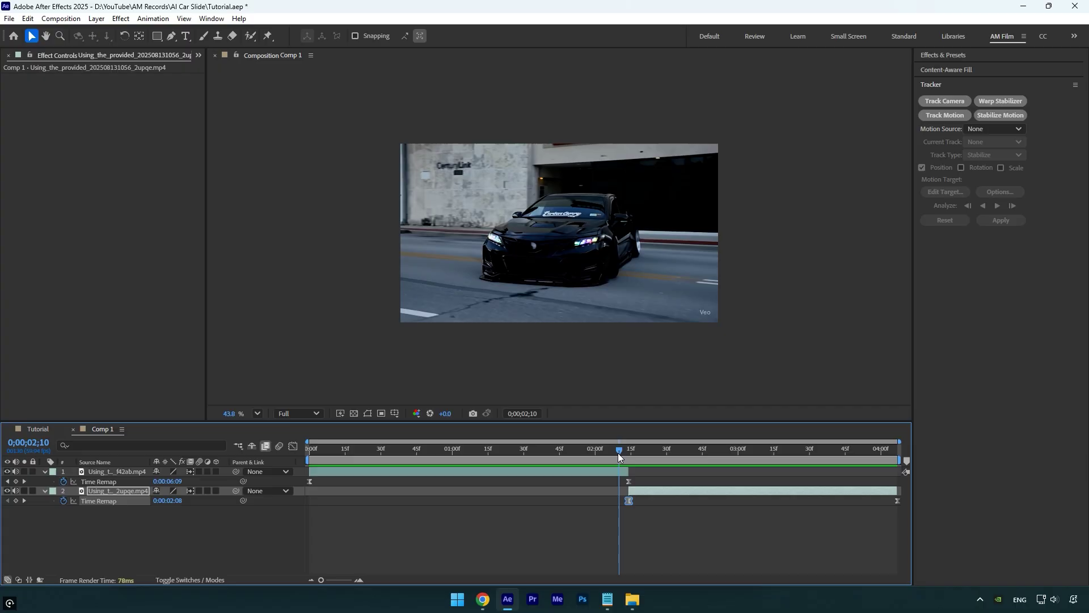